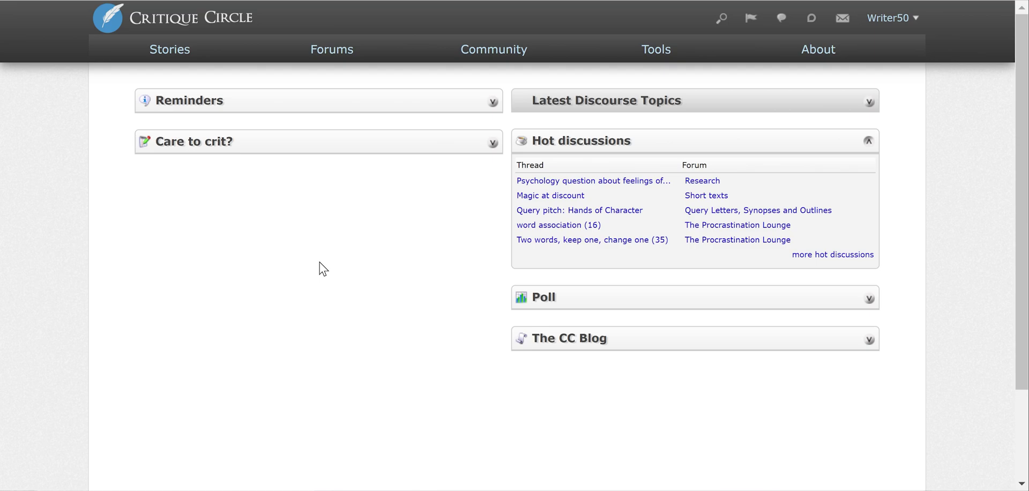
Step: Go to the management page for own story queues and start creating a new custom queue
mouse_move(179, 58)
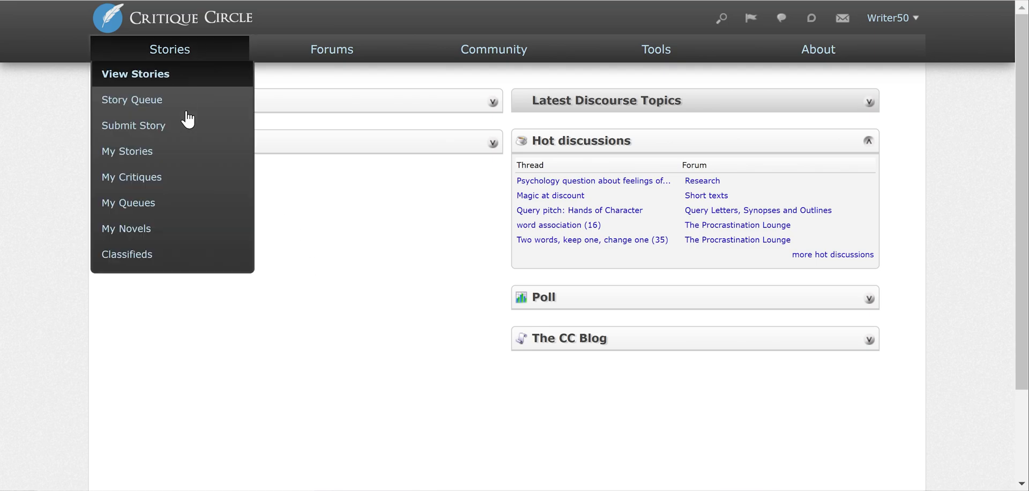
click(177, 204)
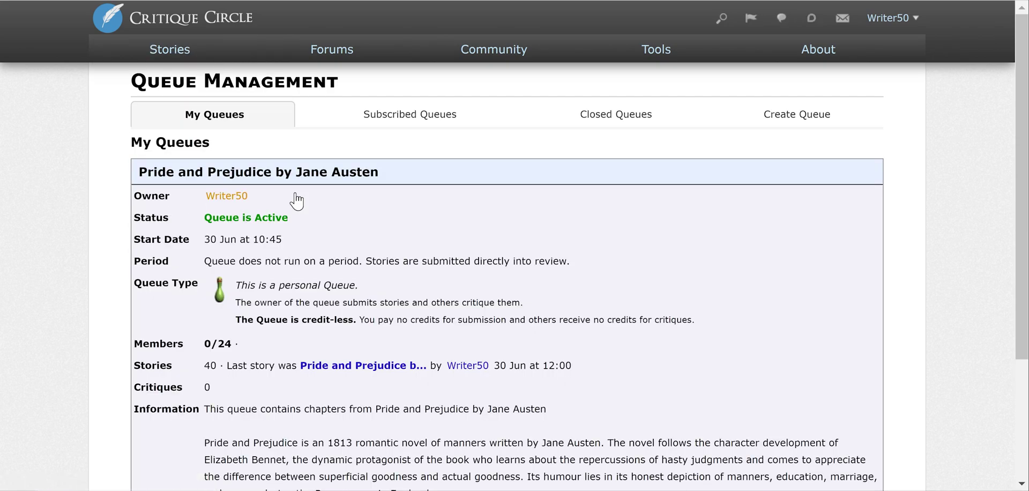
click(783, 123)
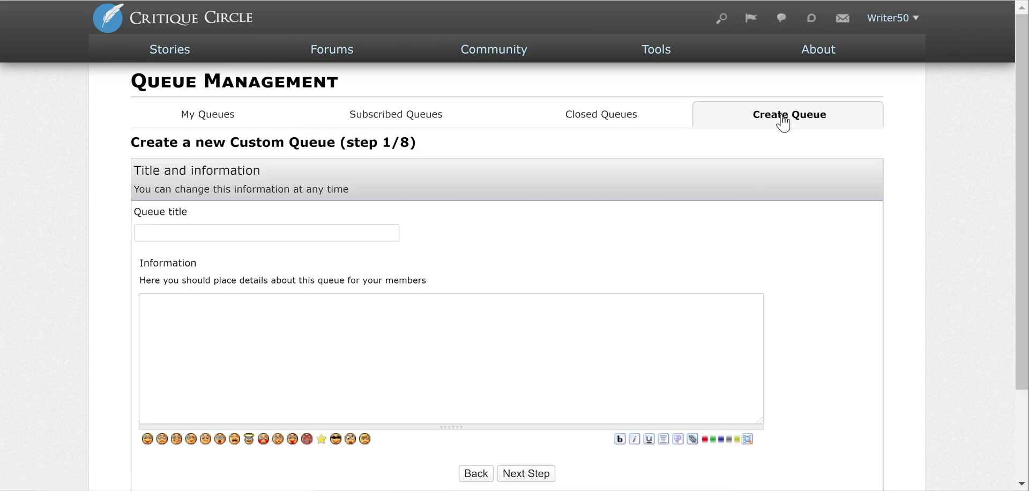
Step: Title the queue "Comedy Trilogy", enter "Information/details here." as its information, and continue to the queue type
click(349, 233)
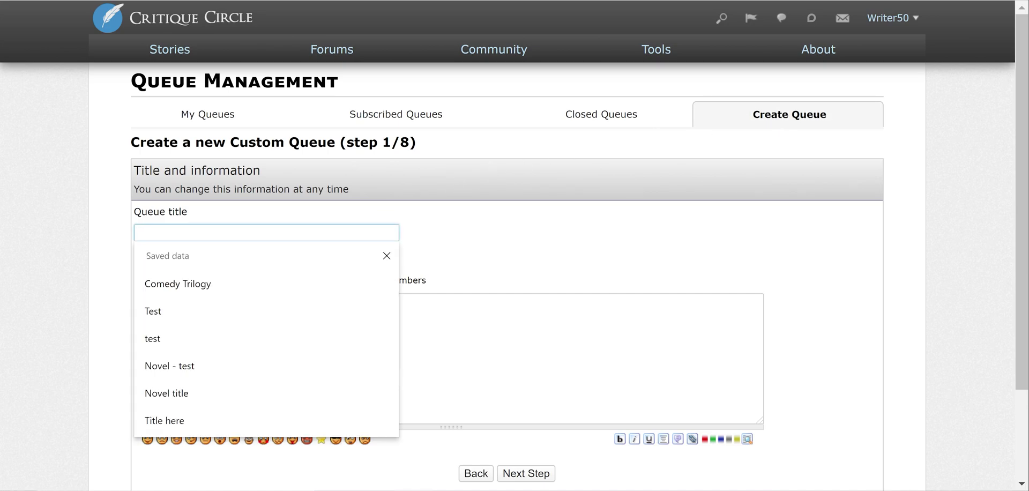
text(Comedy)
key(Down)
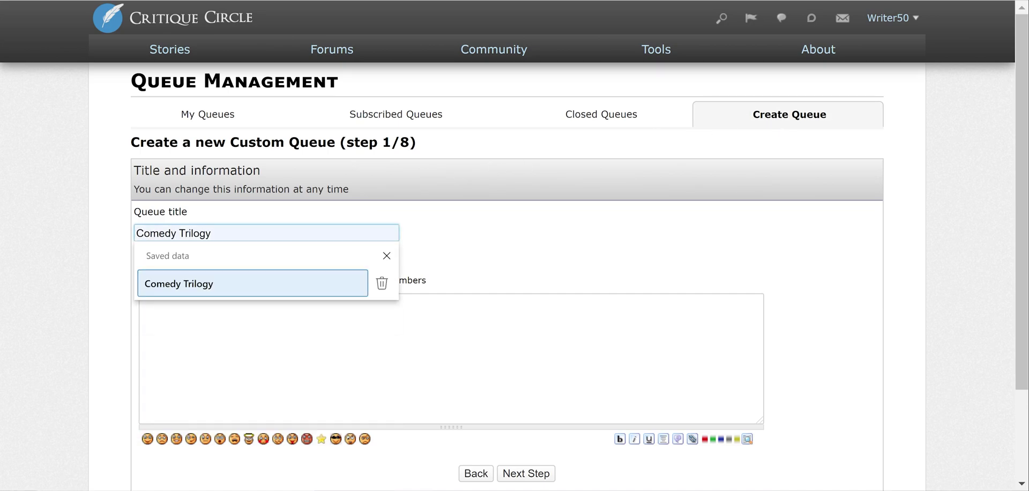
key(Return)
key(Tab)
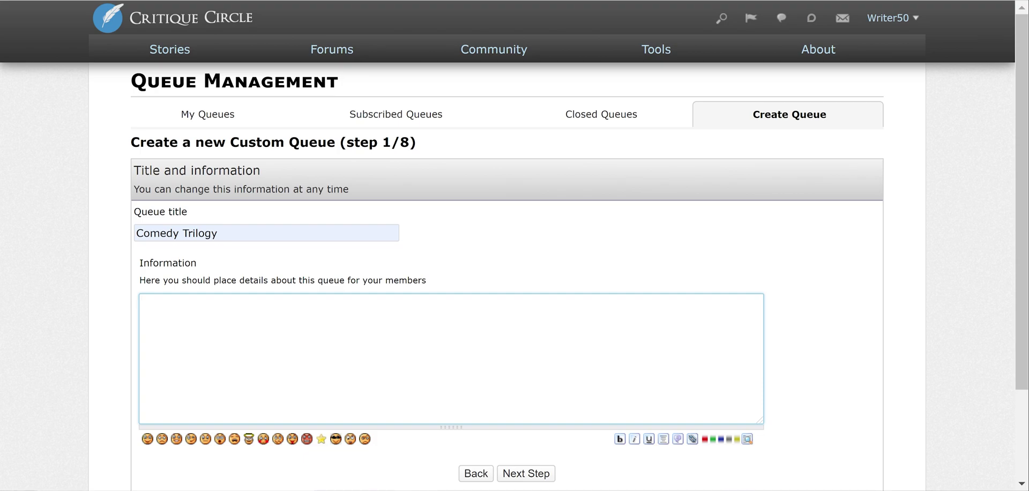
text(Information/details here)
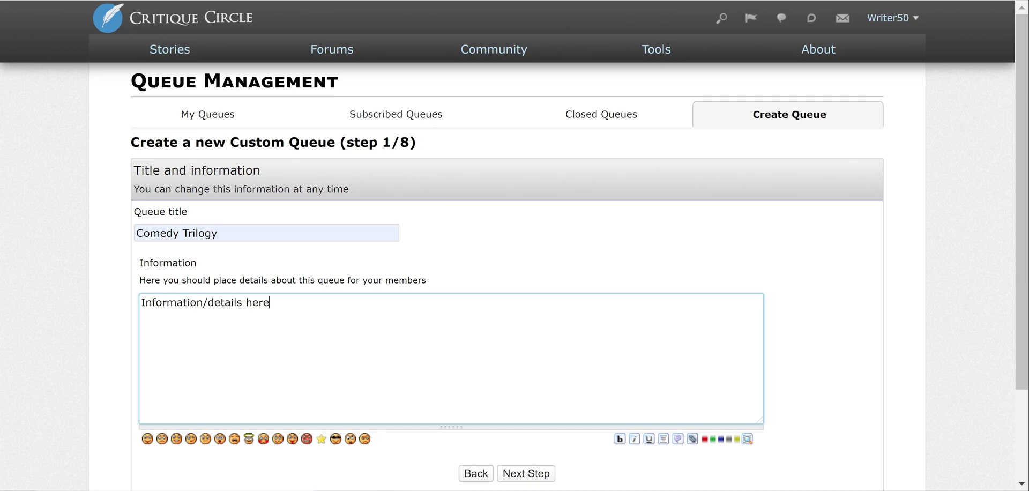
text(.)
click(525, 473)
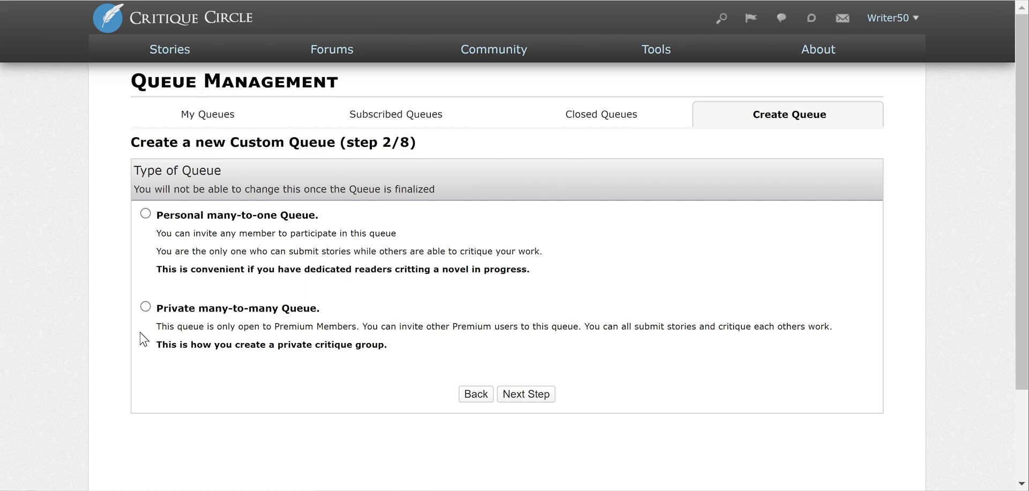
Step: Configure the queue as personal many-to-one, connected to the credit system and not run on a period system
click(149, 213)
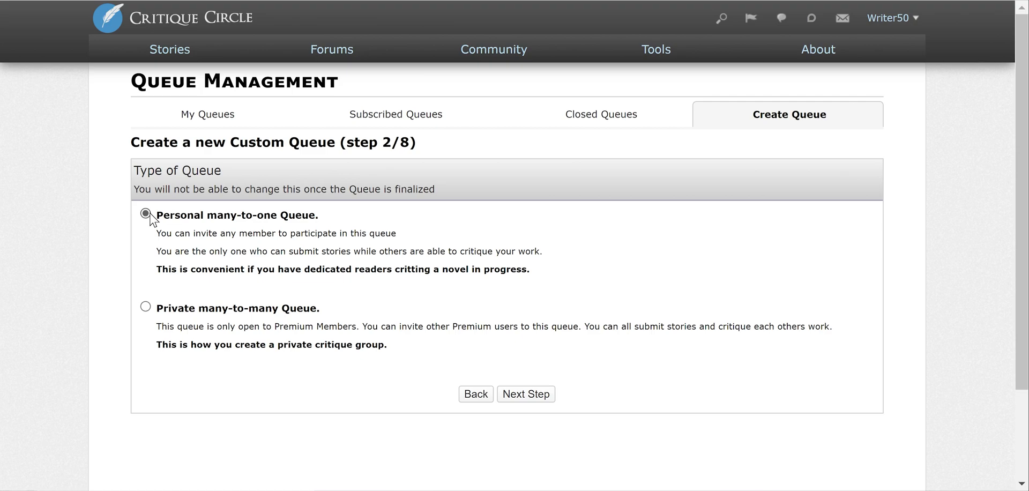
click(542, 400)
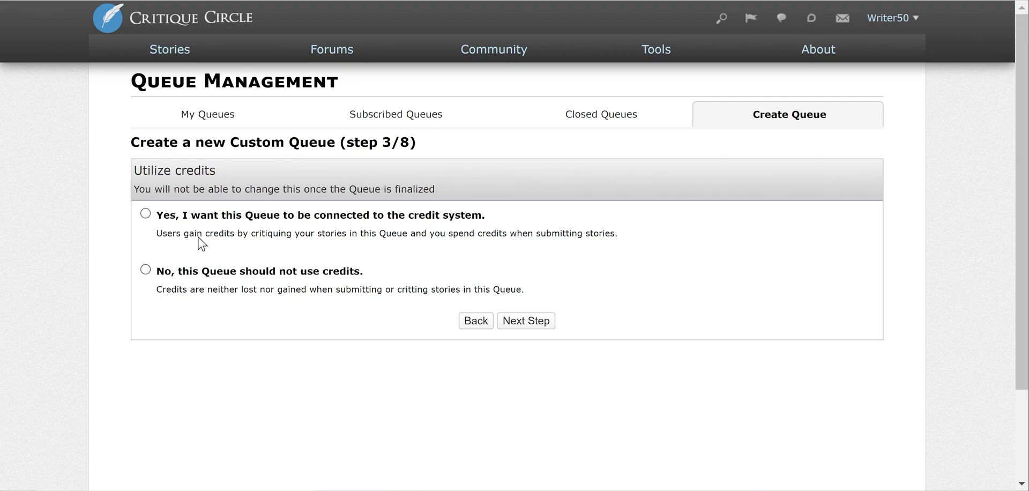
click(145, 214)
click(541, 322)
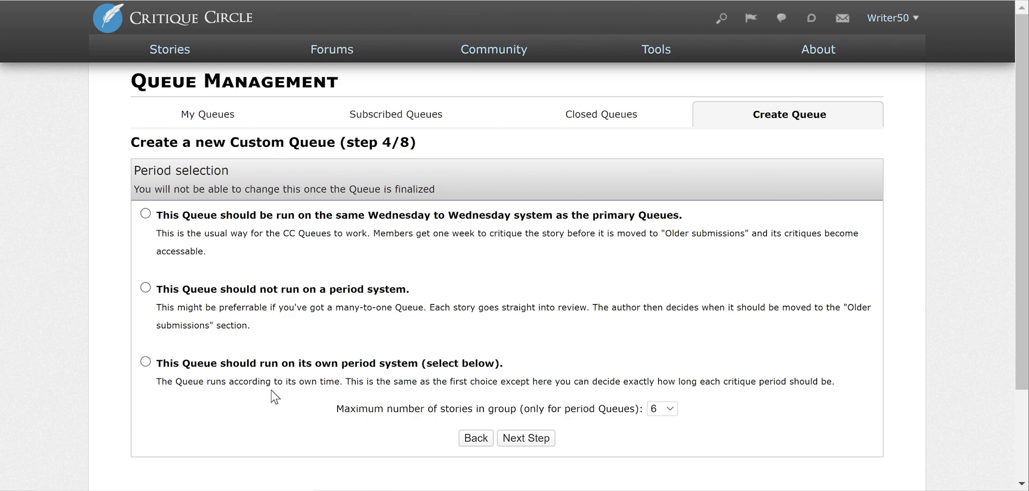
click(145, 287)
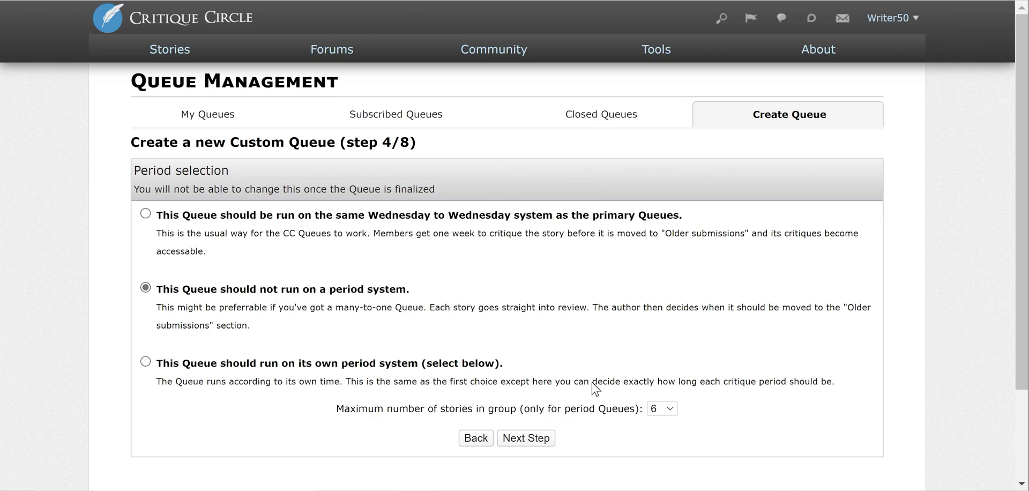
click(527, 438)
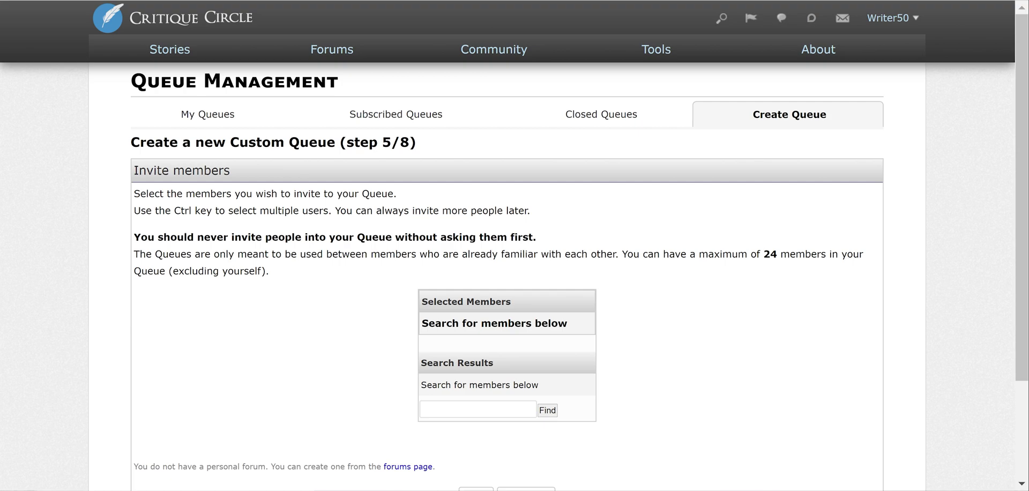
Step: Find the member Reader50 and add them to the members invited to the queue
click(474, 407)
text(Re)
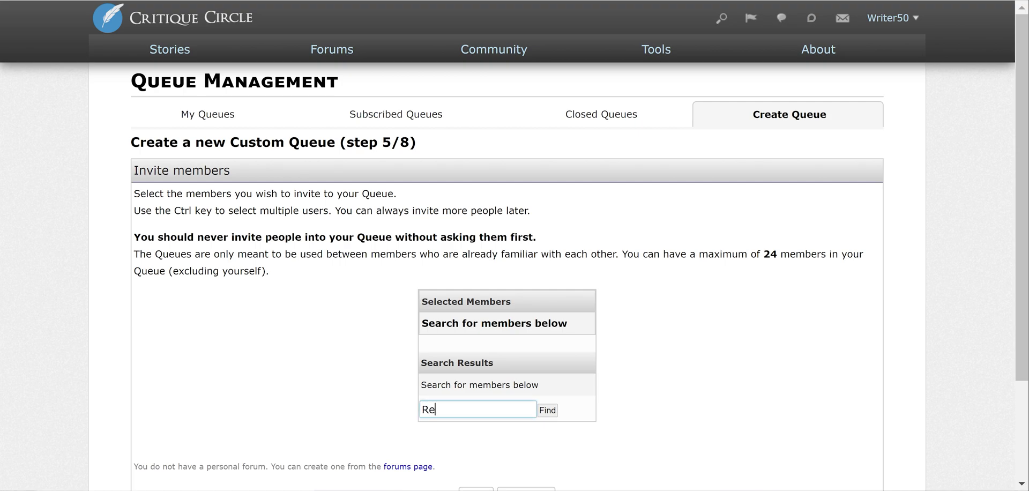
text(ader50)
key(Return)
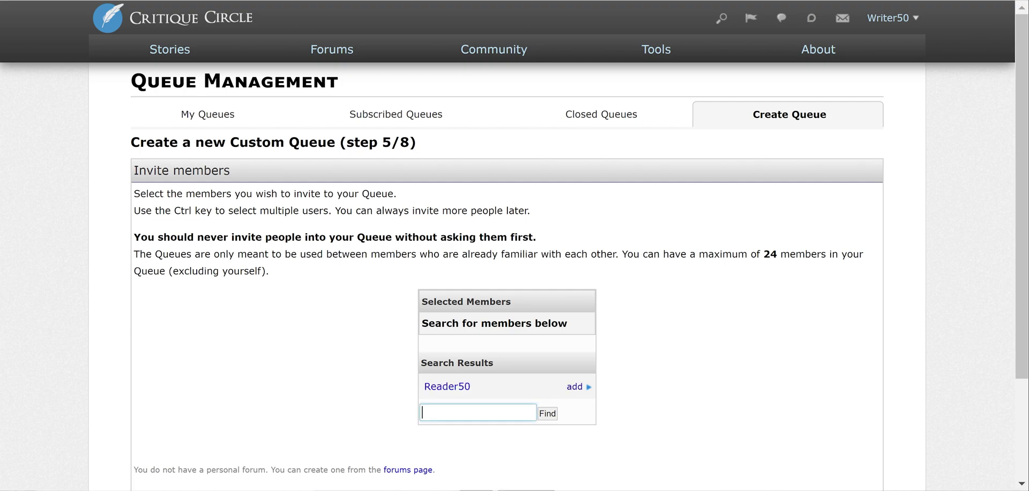
click(574, 388)
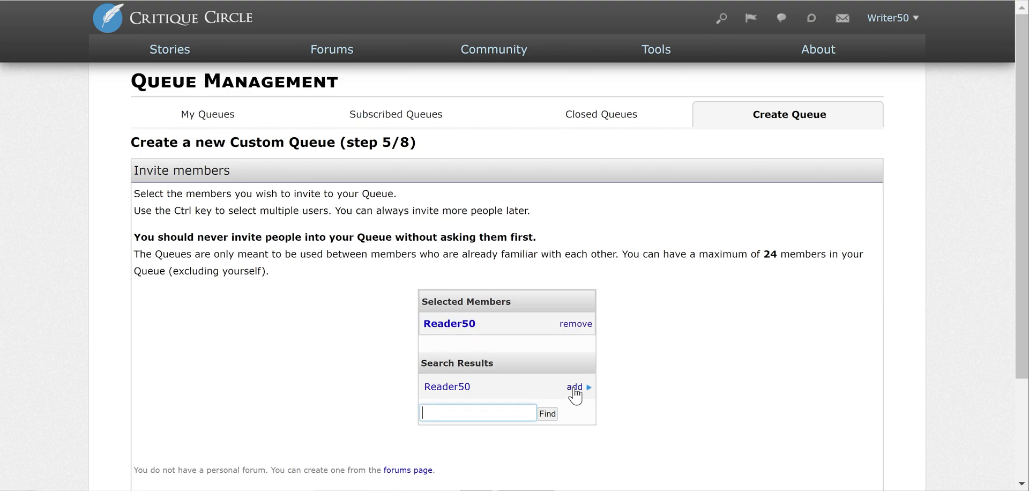
Step: Add the member Ll17 to the invited members as well and continue to the invitation message
text(Ll17)
key(Return)
click(575, 387)
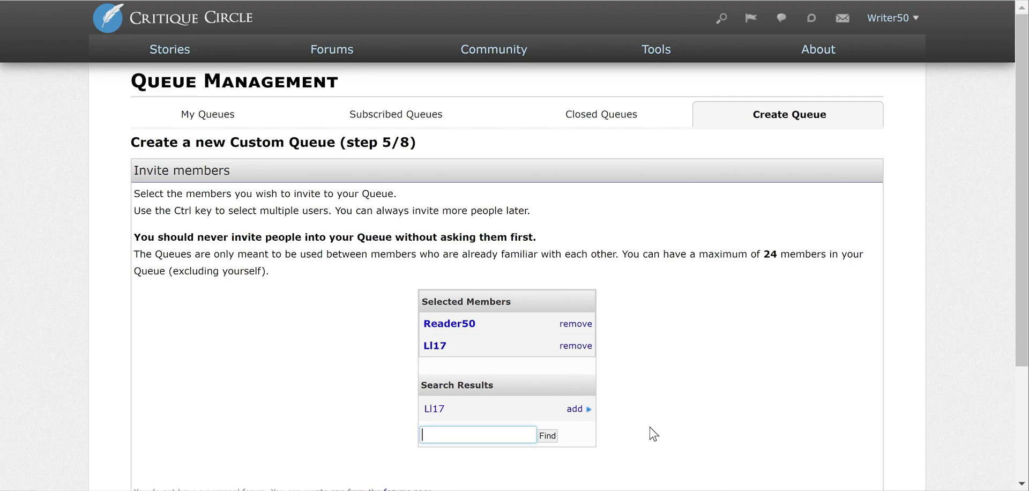
scroll(650, 431, down, 3)
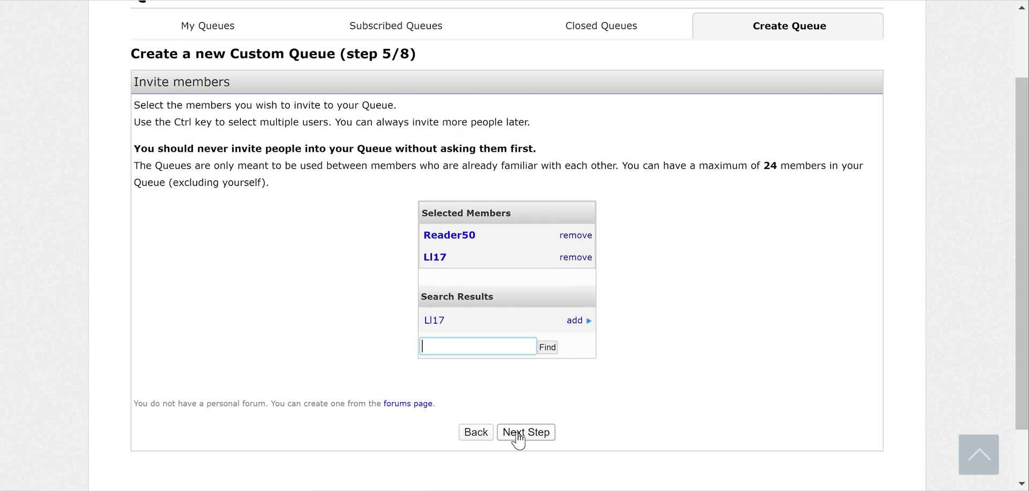
click(520, 439)
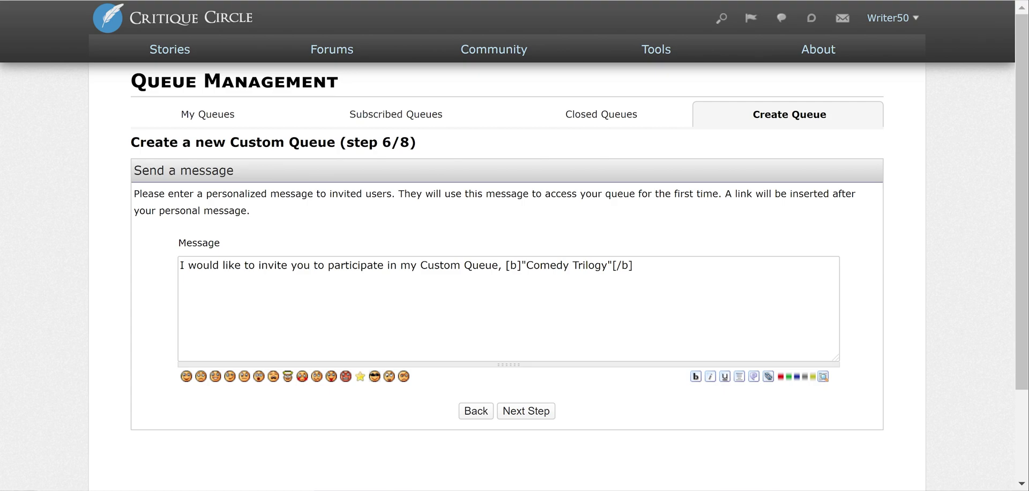
Step: Add the paragraph "Personalized message here." below the invitation text and continue to the queue's appearance
key(Return)
key(Return)
text(P)
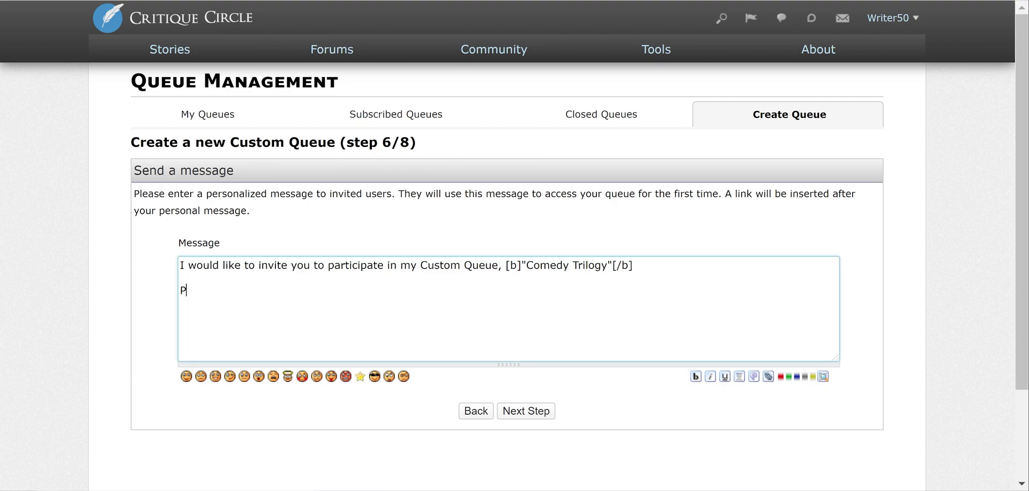
text(ersonalized messge)
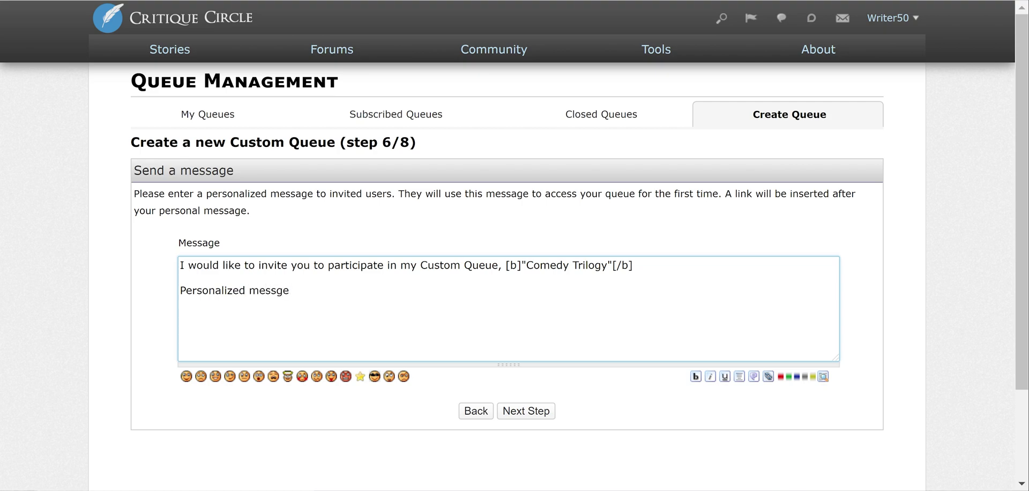
key(BackSpace)
key(BackSpace)
text(age here.)
click(542, 412)
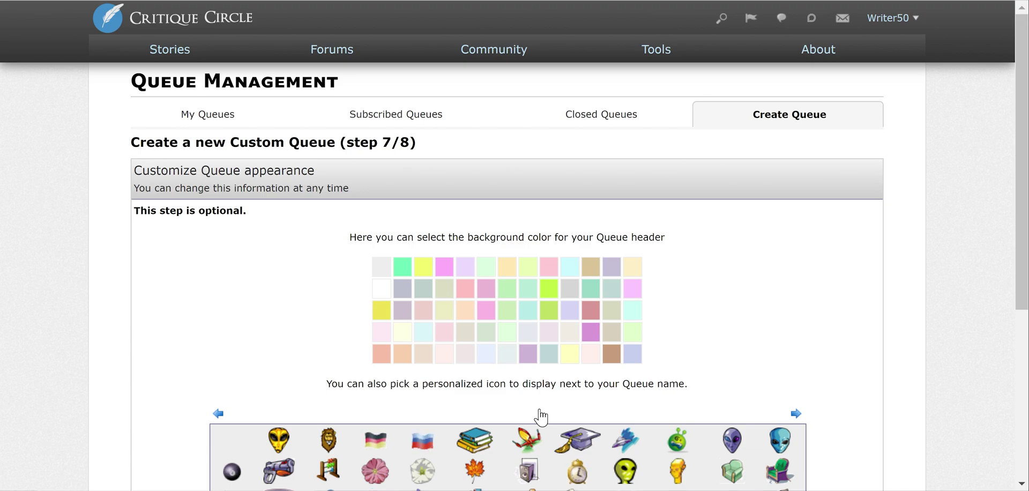
Step: Give the queue a grey-teal header background and the green bookmark icon with an up arrow, and continue to the review
scroll(540, 417, down, 3)
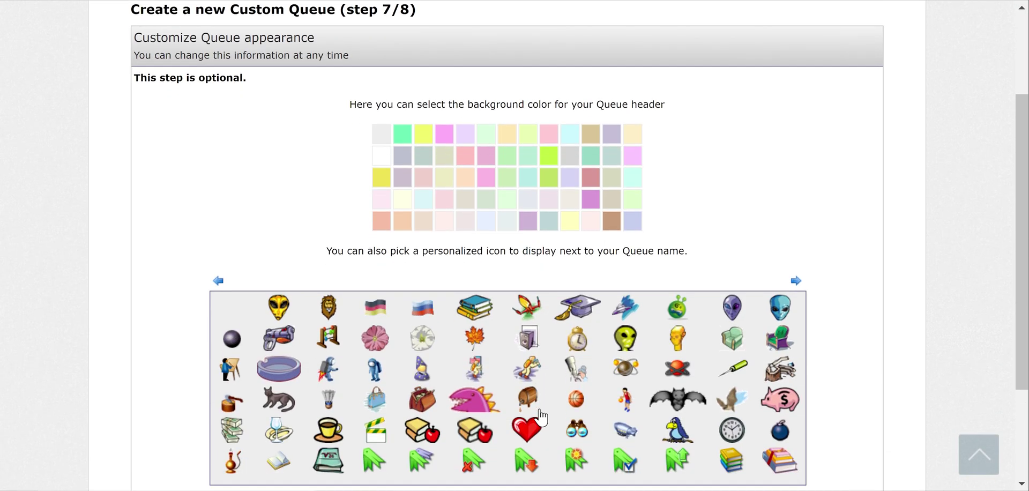
click(549, 221)
scroll(675, 343, down, 2)
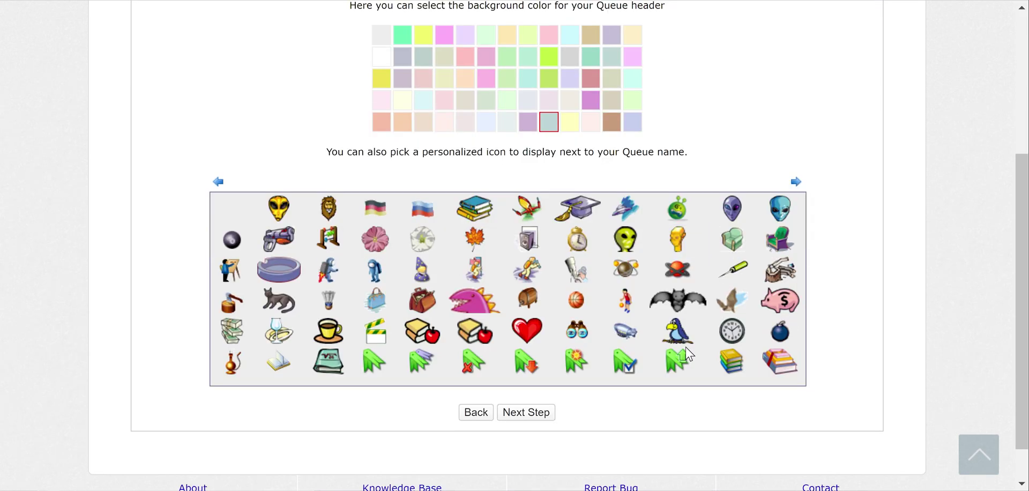
click(680, 358)
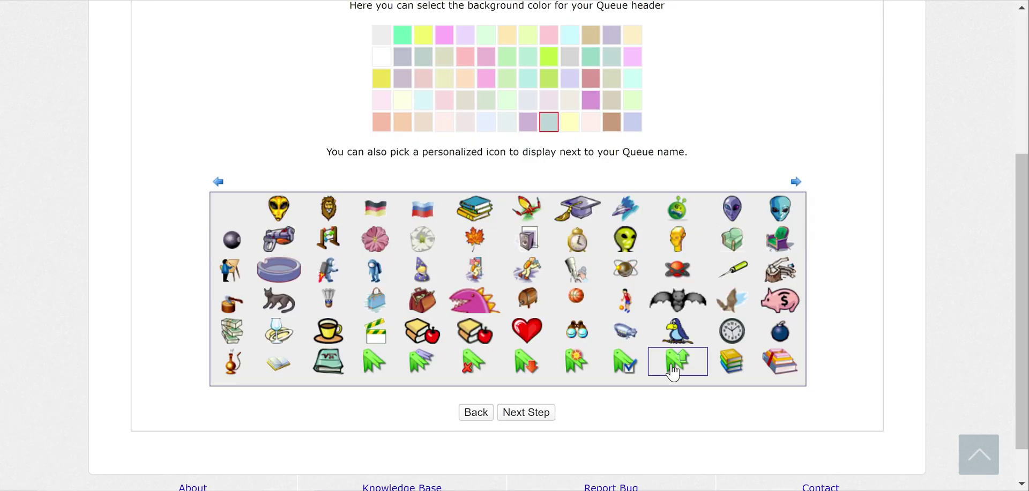
click(536, 414)
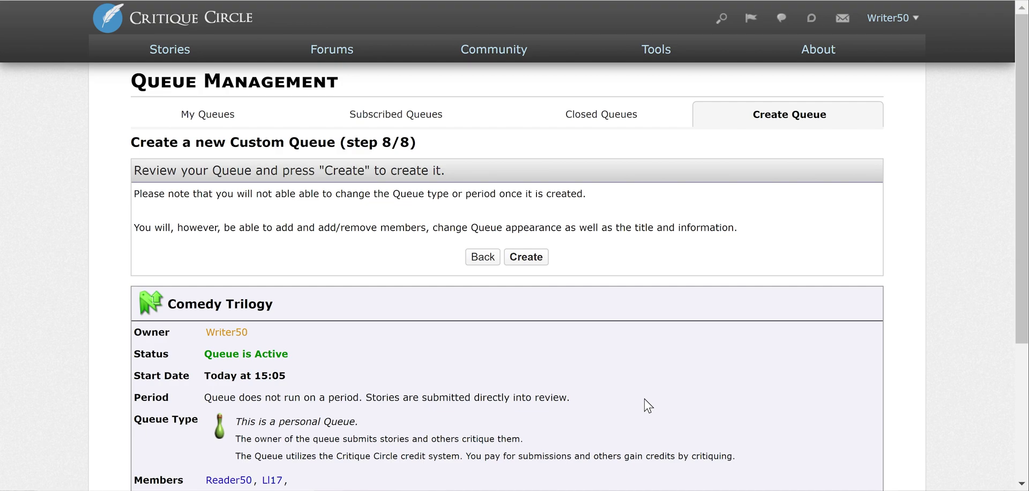
Step: Review the Comedy Trilogy queue's summary and create the queue
scroll(648, 405, down, 2)
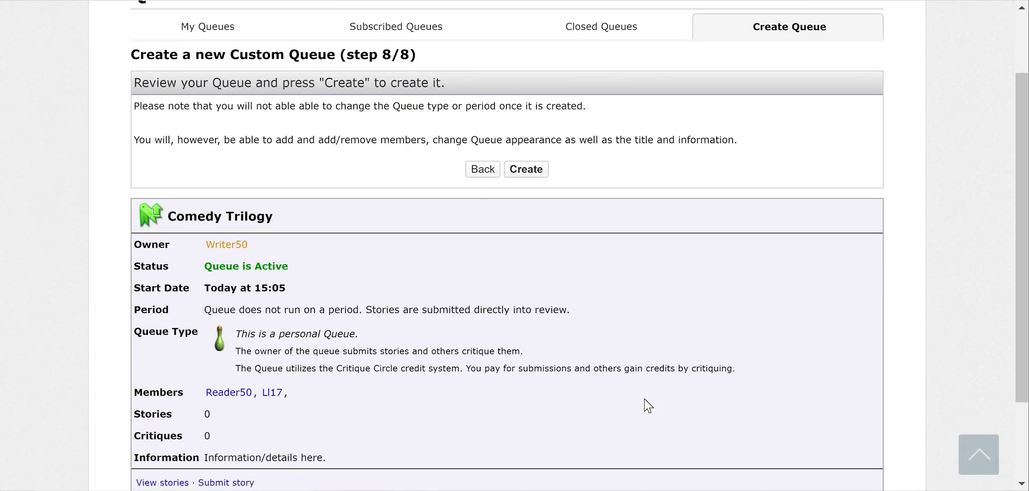
scroll(648, 405, down, 1)
scroll(647, 405, up, 2)
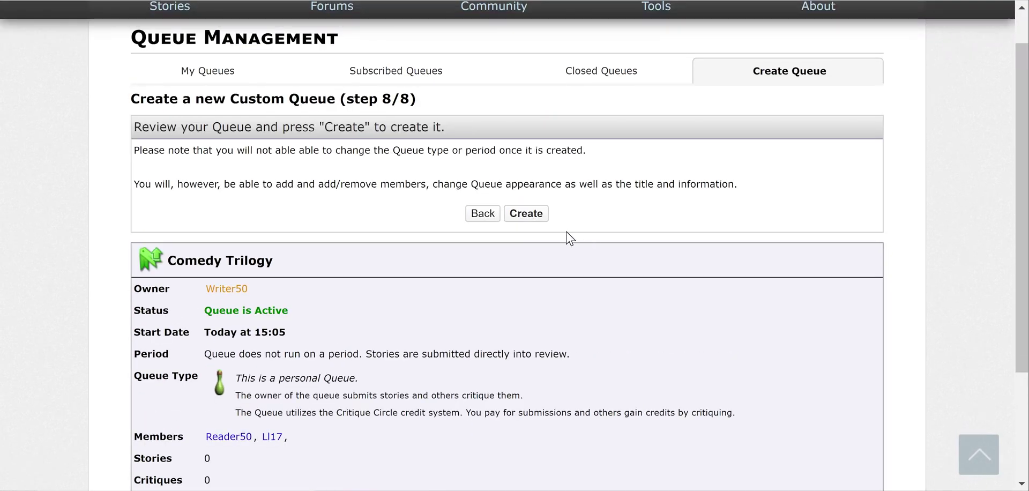
click(532, 215)
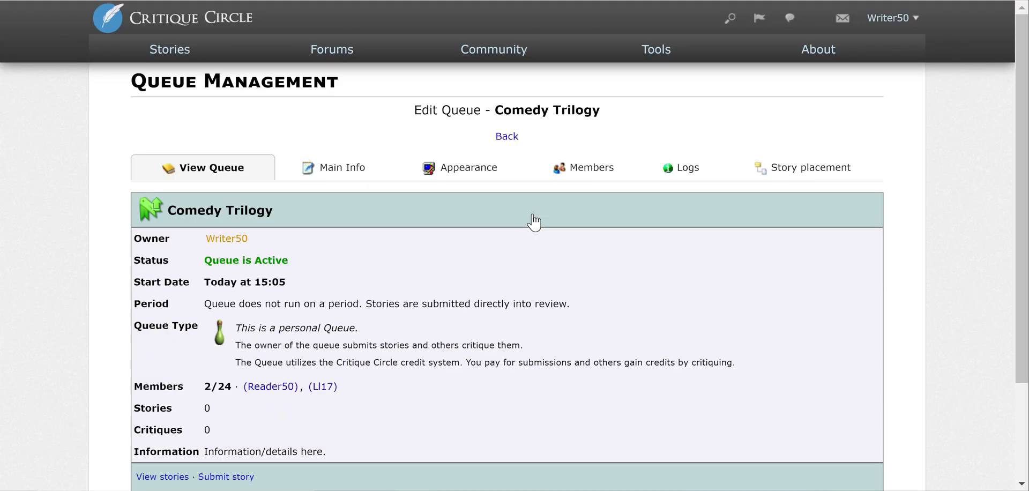
Step: Open the Comedy Trilogy queue's member list, select the member Ll17 and view the status options available for members
scroll(588, 310, down, 3)
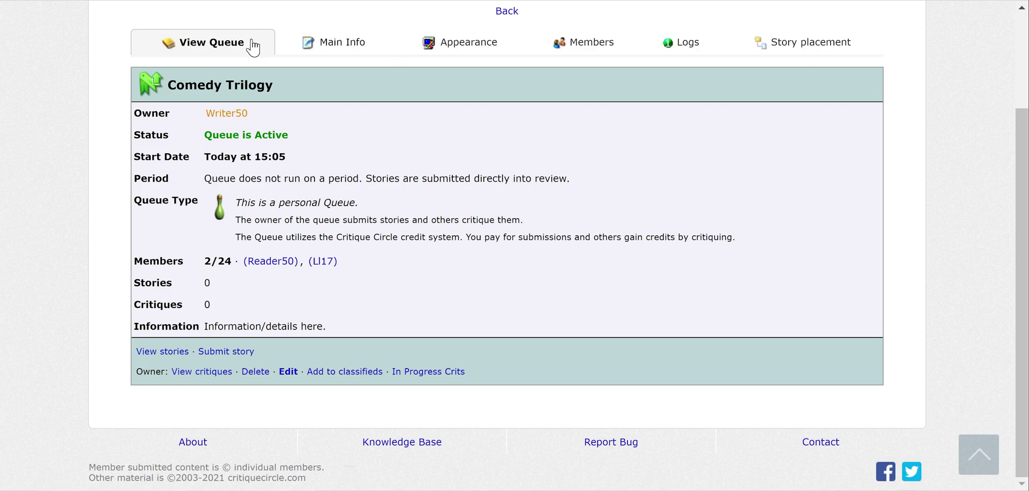
click(592, 42)
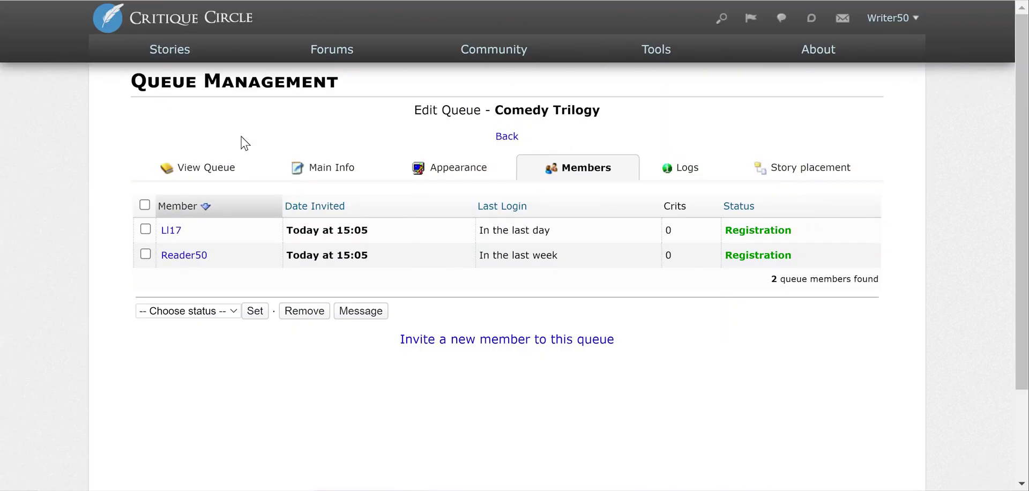
click(145, 229)
click(223, 316)
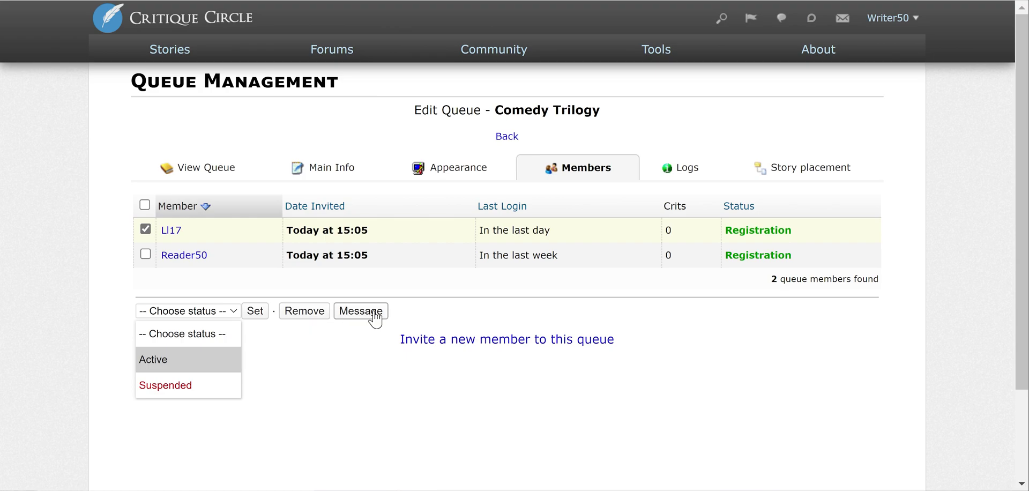
click(366, 336)
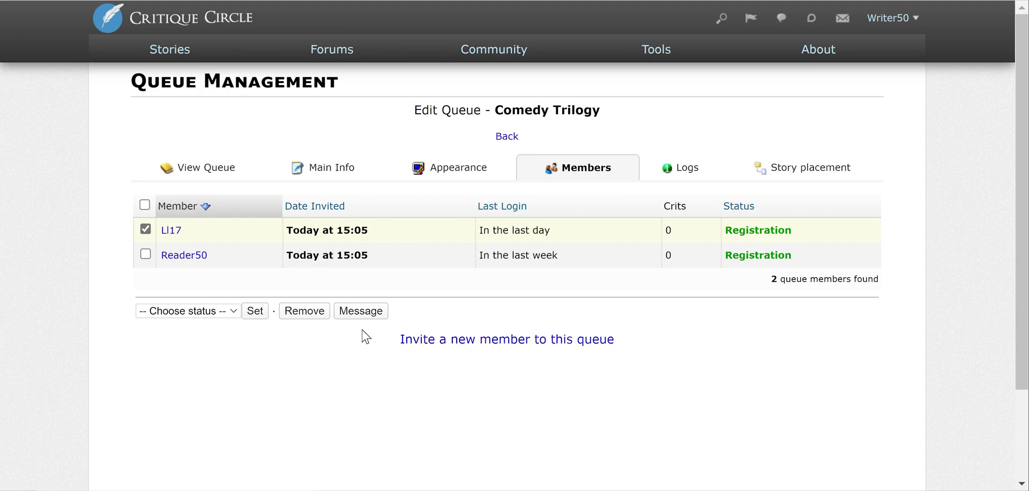